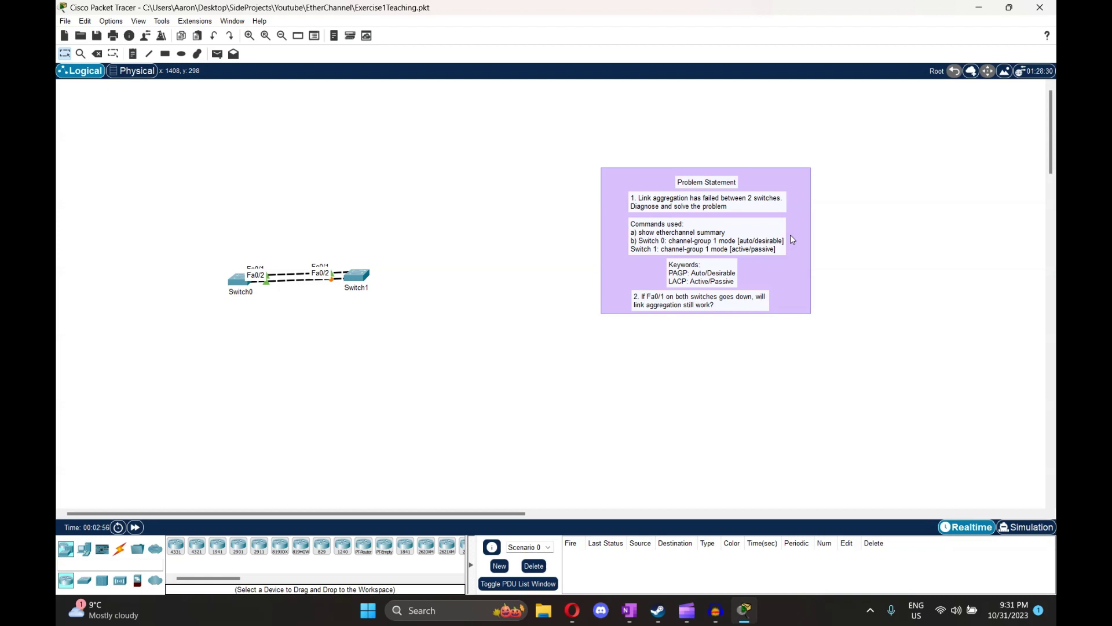
# Step: Open Switch0's command line, enter privileged mode with "en" and run "show etherchannel summary"
pyautogui.click(239, 279)
pyautogui.click(492, 164)
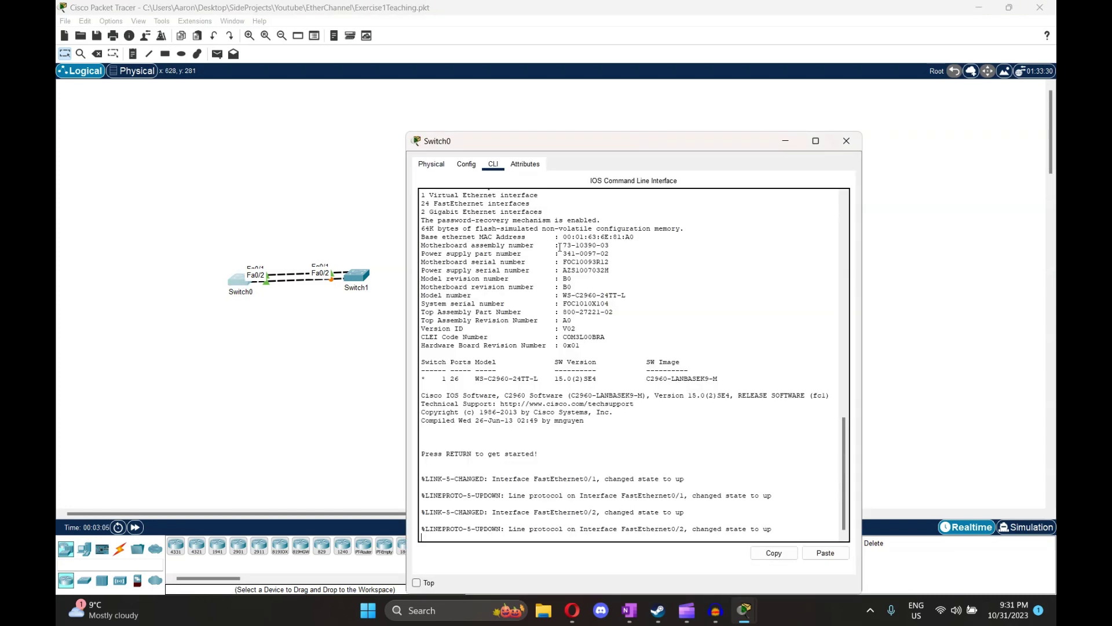
pyautogui.press('Return')
pyautogui.write('en')
pyautogui.press('Return')
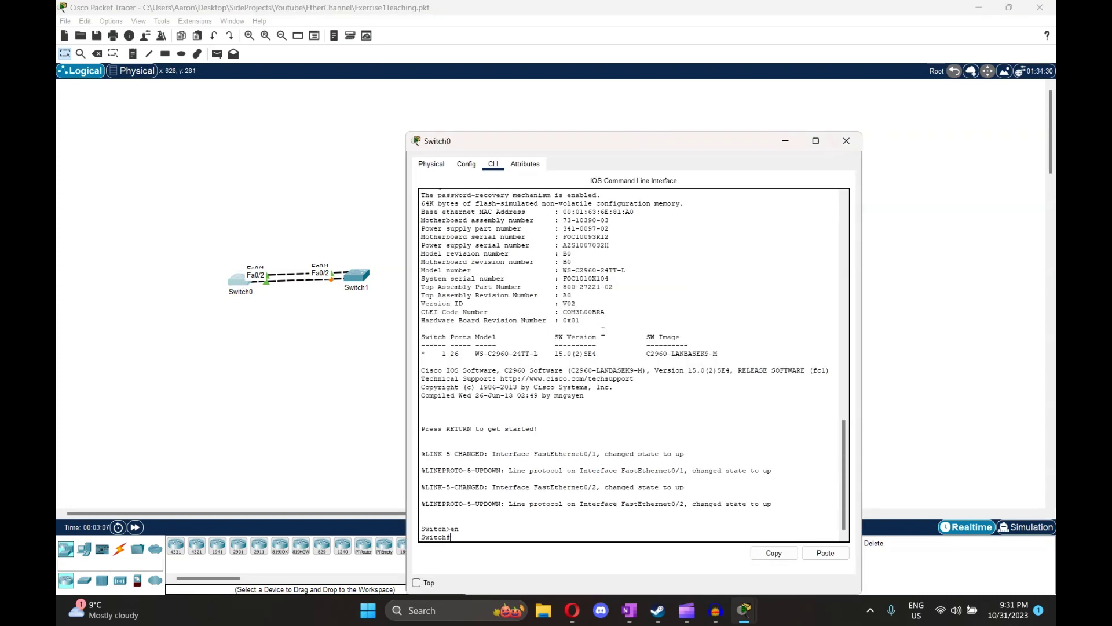
pyautogui.write('show etherchannel summary')
pyautogui.press('Return')
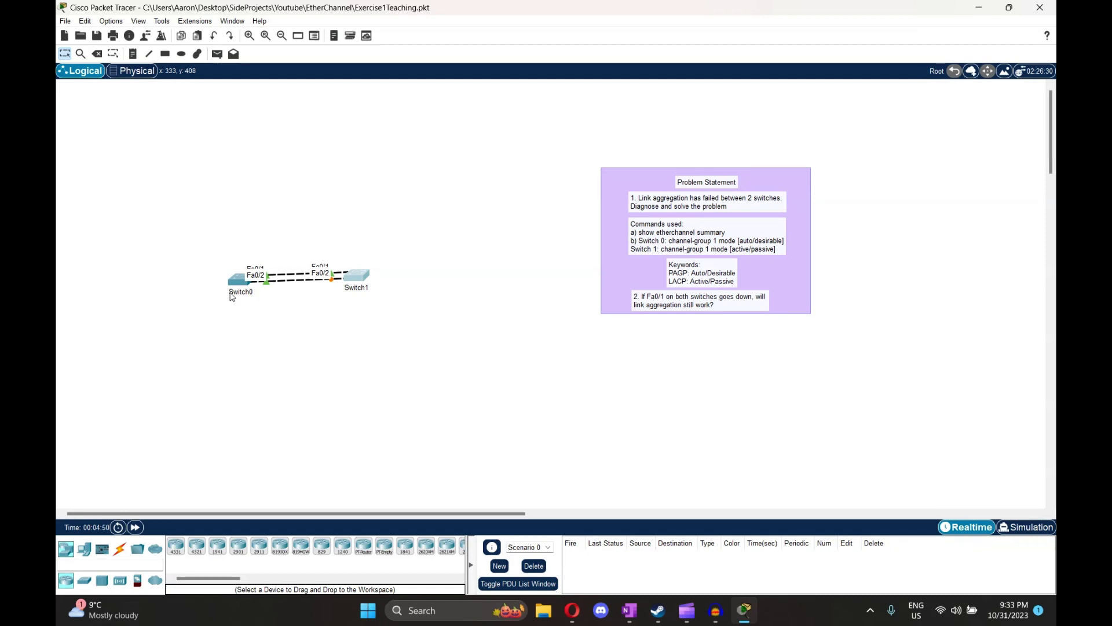
# Step: Enter global configuration mode on Switch0 with "conf t" and list its interfaces with "do show ip int brief"
pyautogui.moveTo(230, 296)
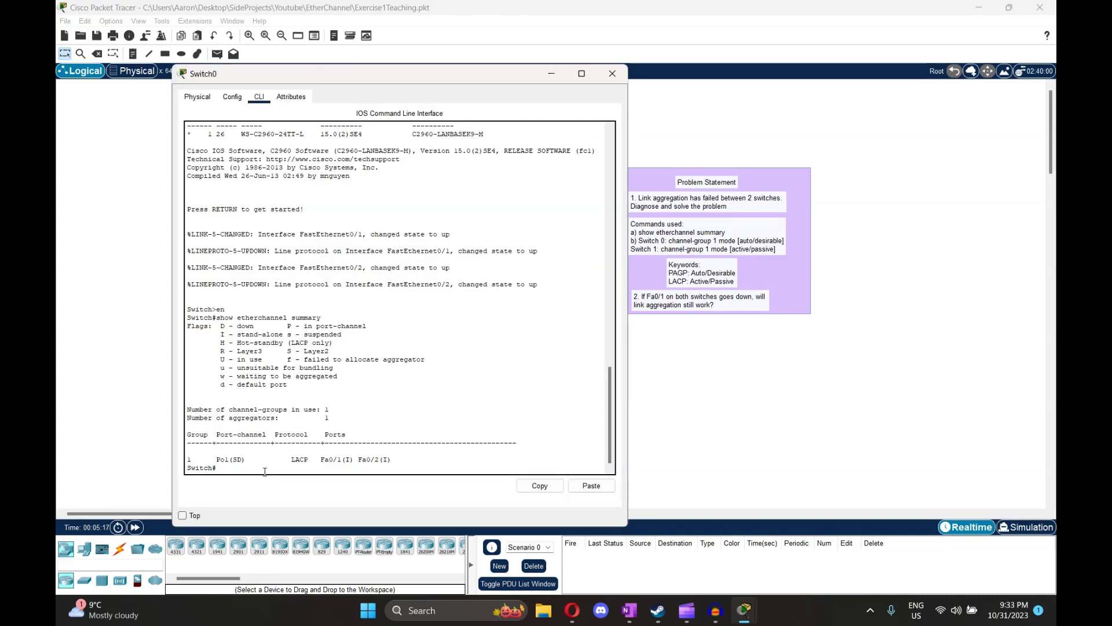
pyautogui.write('conf t')
pyautogui.press('Return')
pyautogui.write('do show ip int brief')
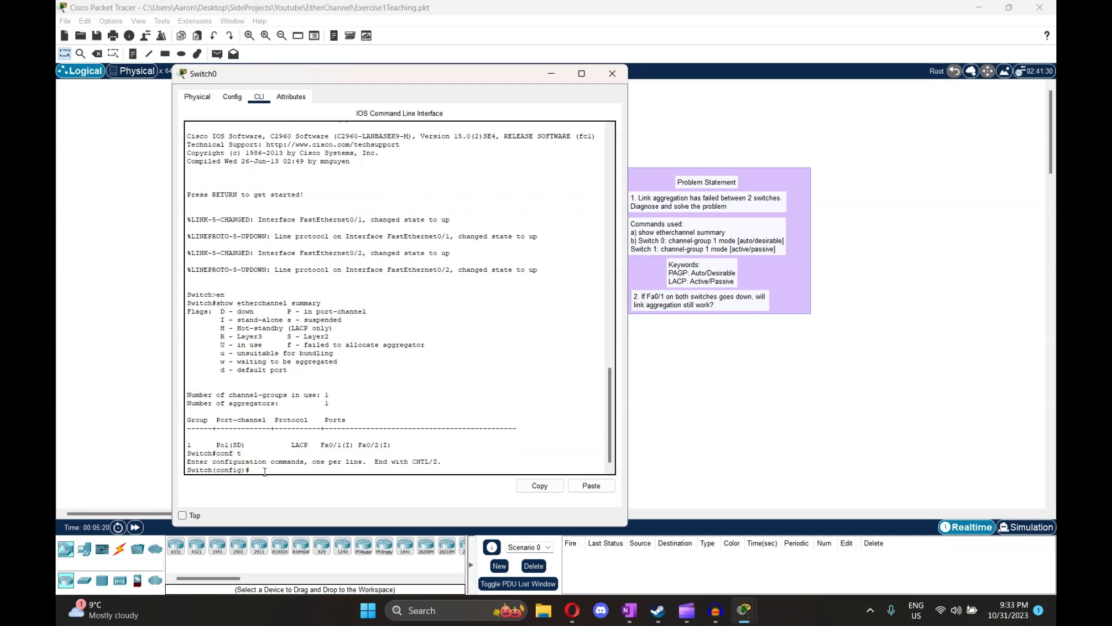
pyautogui.press('Return')
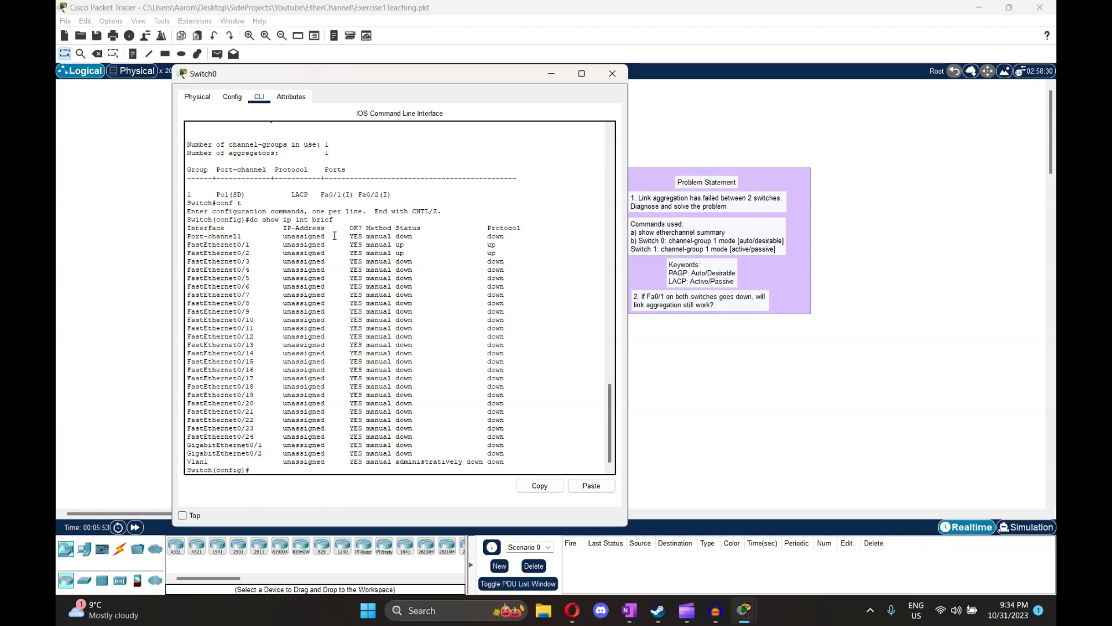
# Step: Remove the existing port-channel 1 interface from Switch0 with "no int p1"
pyautogui.write('int p1')
pyautogui.press('Return')
pyautogui.write('no p1')
pyautogui.press('Return')
pyautogui.write('no int ')
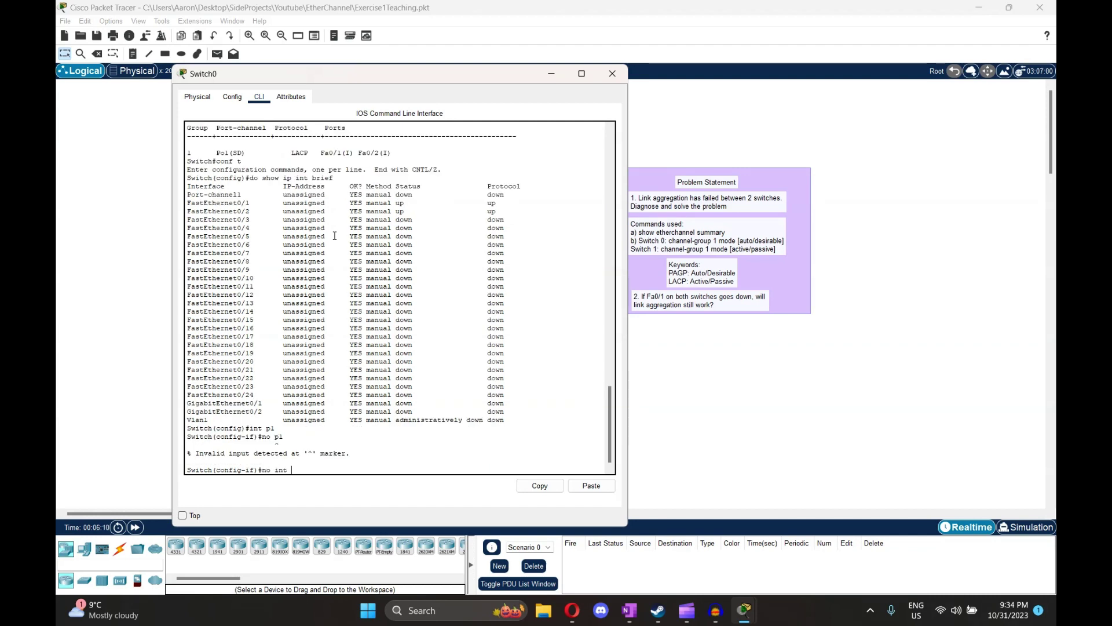
pyautogui.write('p1')
pyautogui.press('Return')
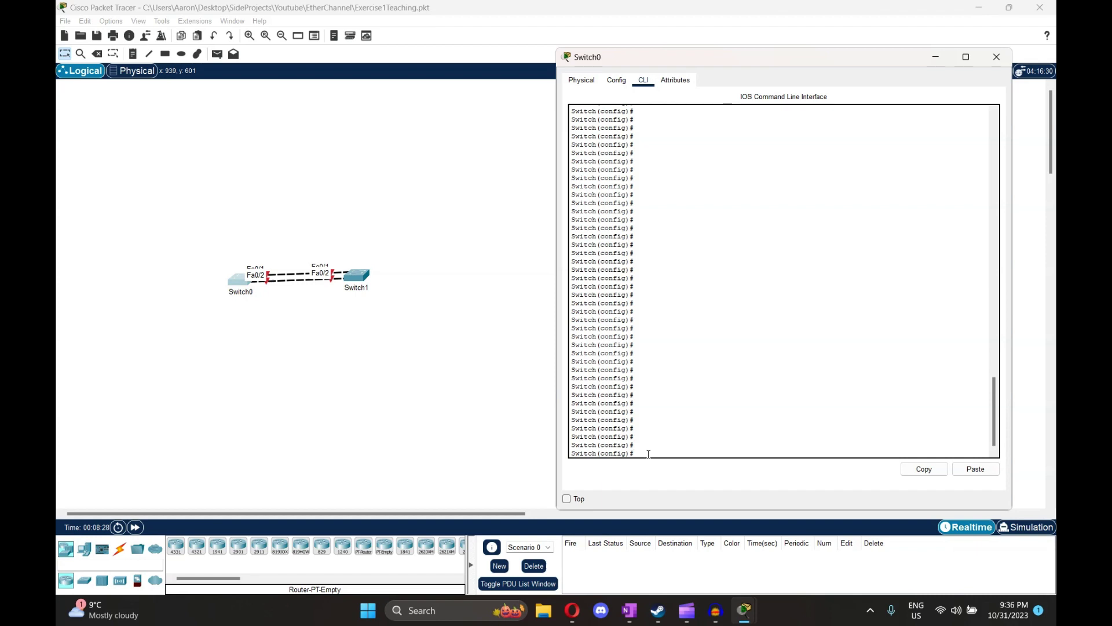
# Step: Bring up Switch0's interface range fa0/1-2 with "no shutdown"
pyautogui.write('int range fa0/1-2')
pyautogui.press('Return')
pyautogui.write('no shutd')
pyautogui.write('own')
pyautogui.press('Return')
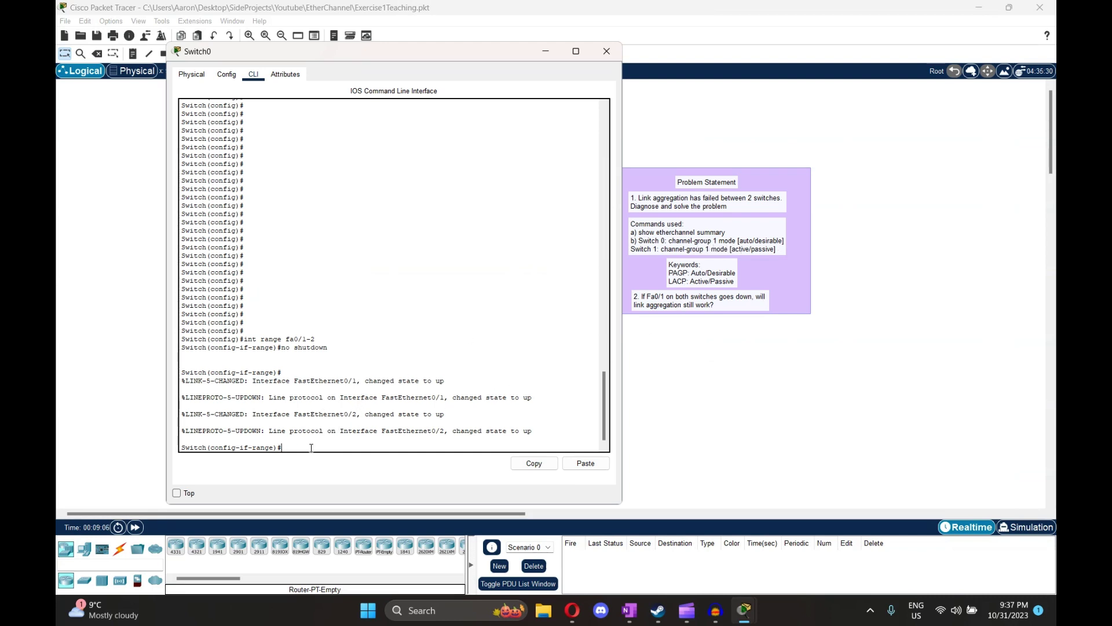
# Step: Assign fa0/1-2 on Switch0 to channel-group 1 in desirable mode and check it with "do show etherchannel summary"
pyautogui.write('channel-group 1 mode desirable')
pyautogui.press('Return')
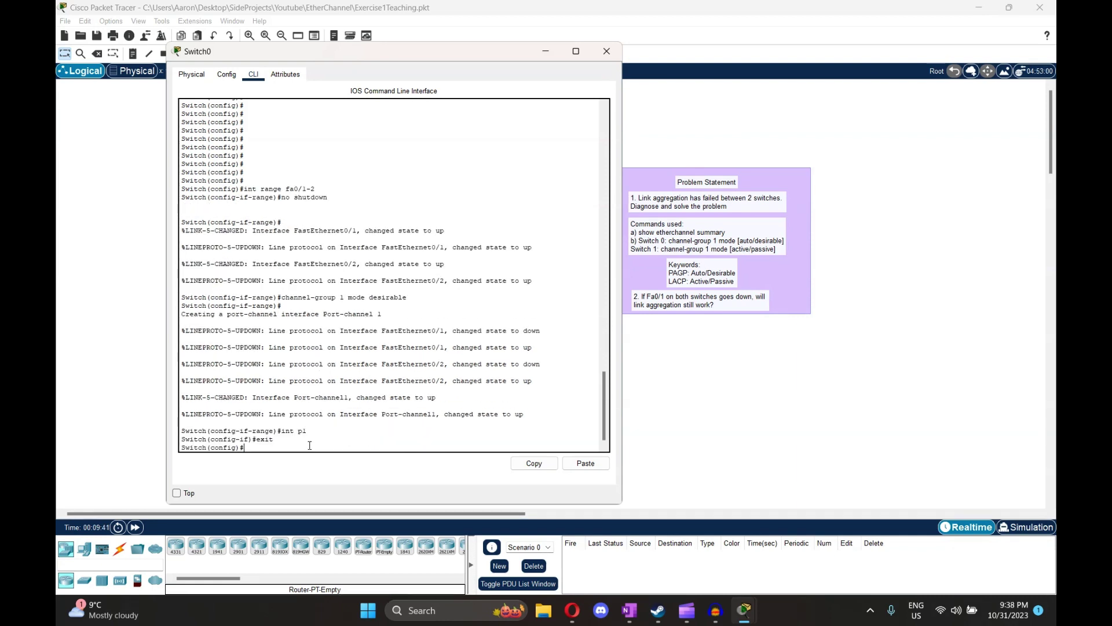
pyautogui.write('do show etherchannel summary')
pyautogui.press('Return')
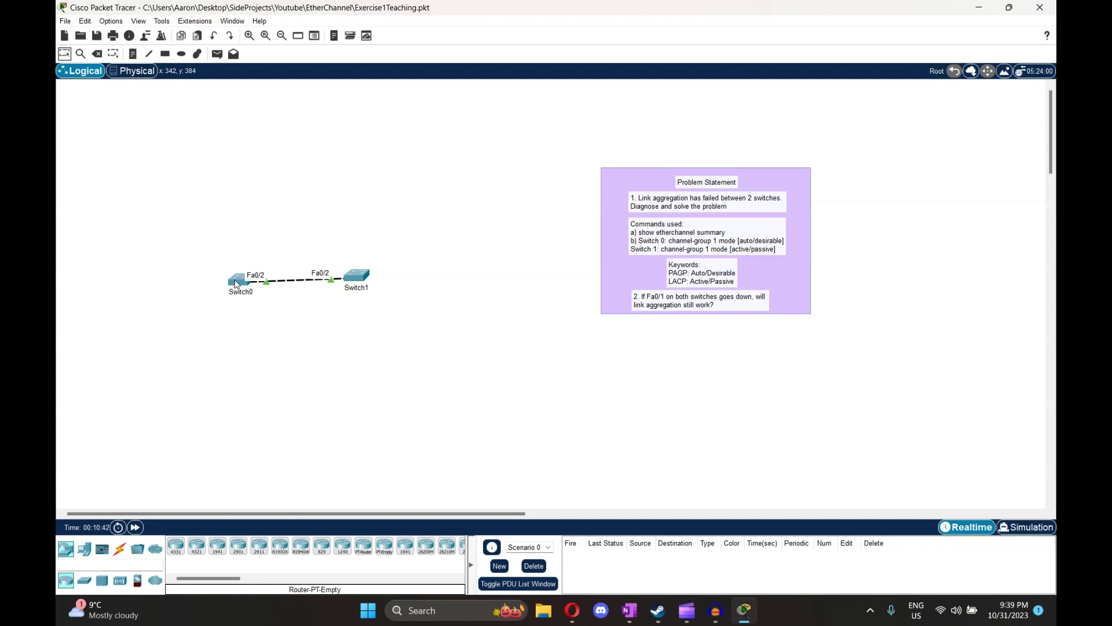
# Step: Reopen Switch0's command line and recheck the EtherChannel summary with Fa0/1 down
pyautogui.click(236, 283)
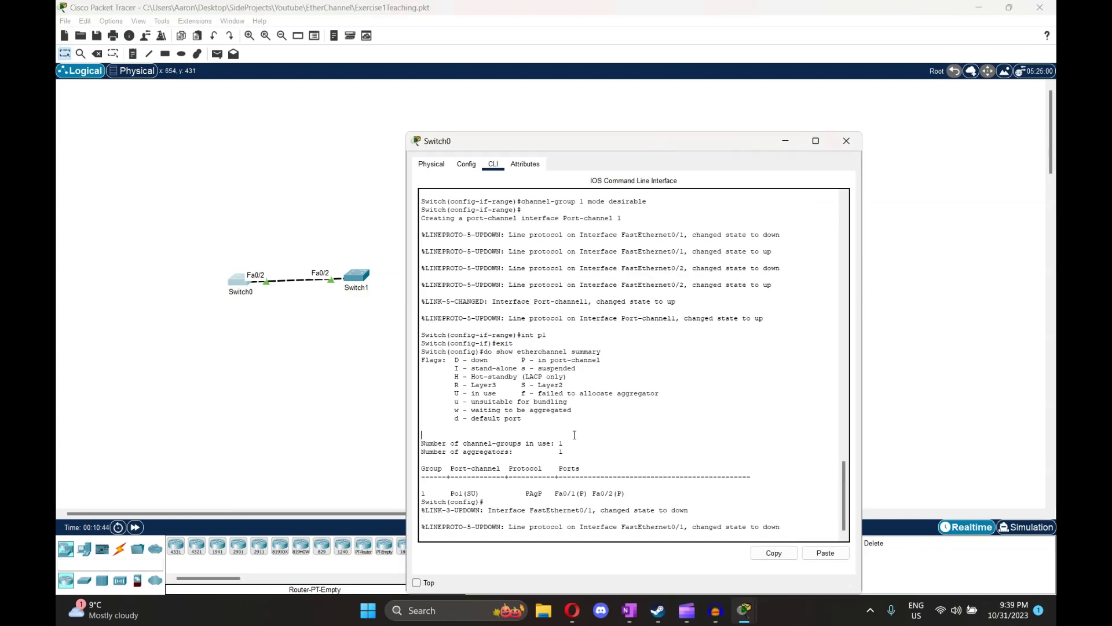
pyautogui.press('Return')
pyautogui.write('do s')
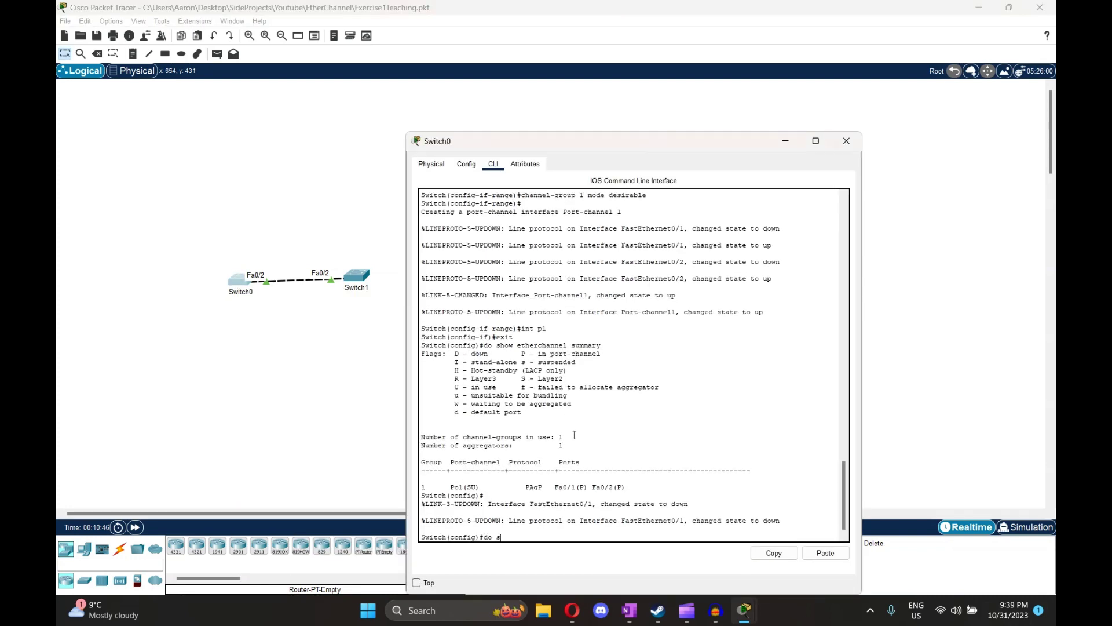
pyautogui.write('how etherchannel summary')
pyautogui.press('Return')
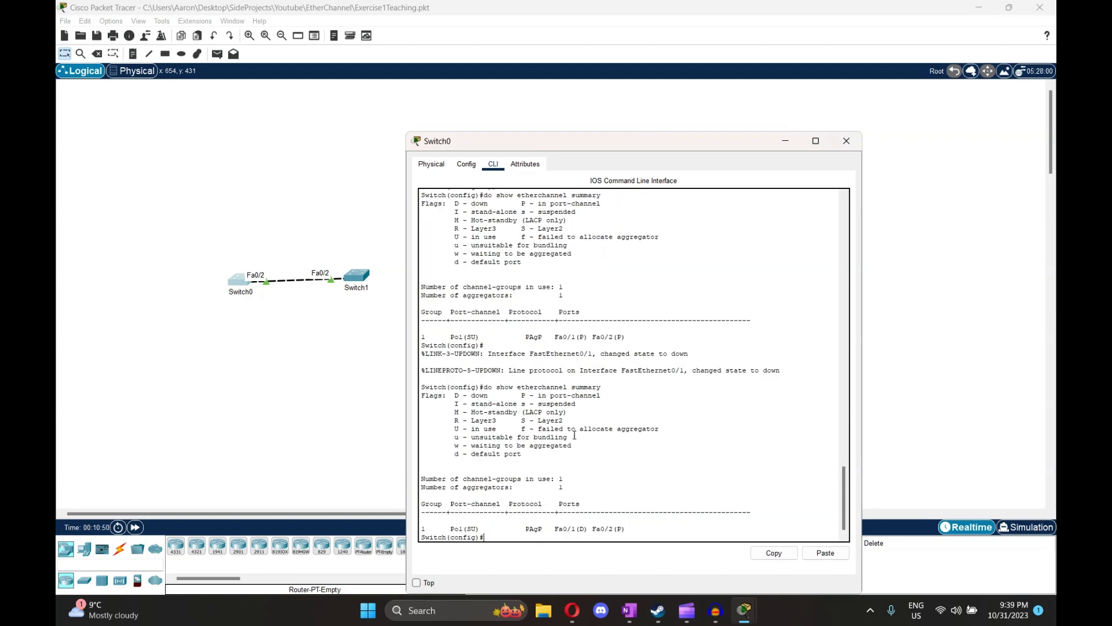